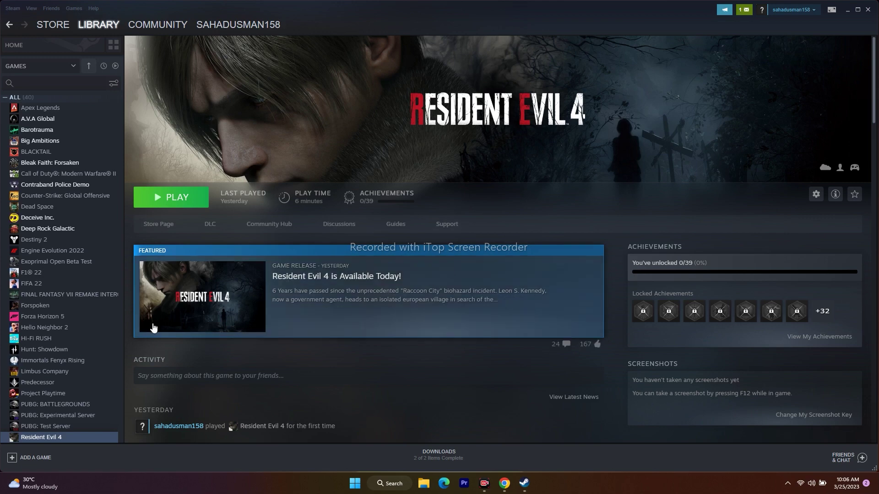
Open the controller properties of Resident Evil 4 and set its override to Disable Steam Input
scroll(89, 222, down, 3)
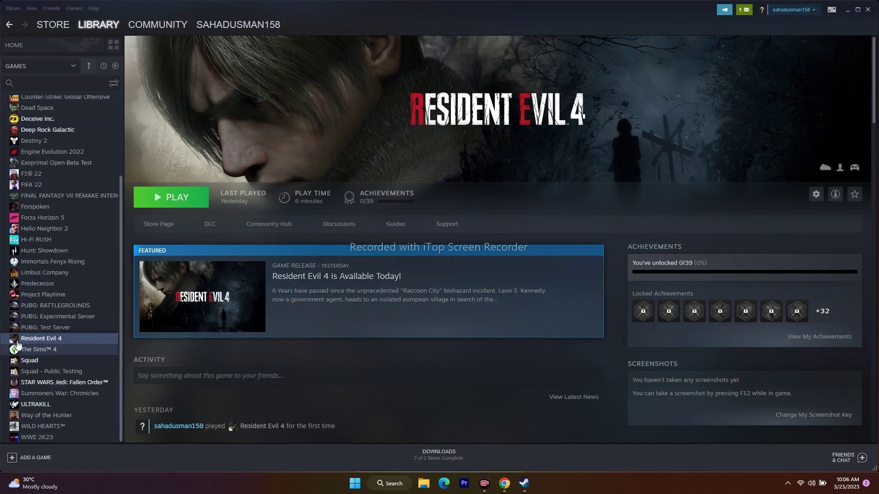
right_click(60, 338)
click(77, 394)
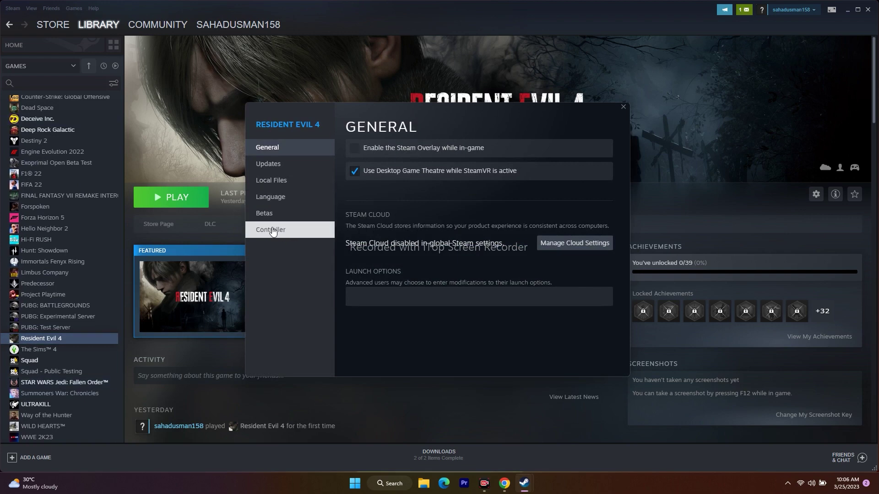
click(274, 230)
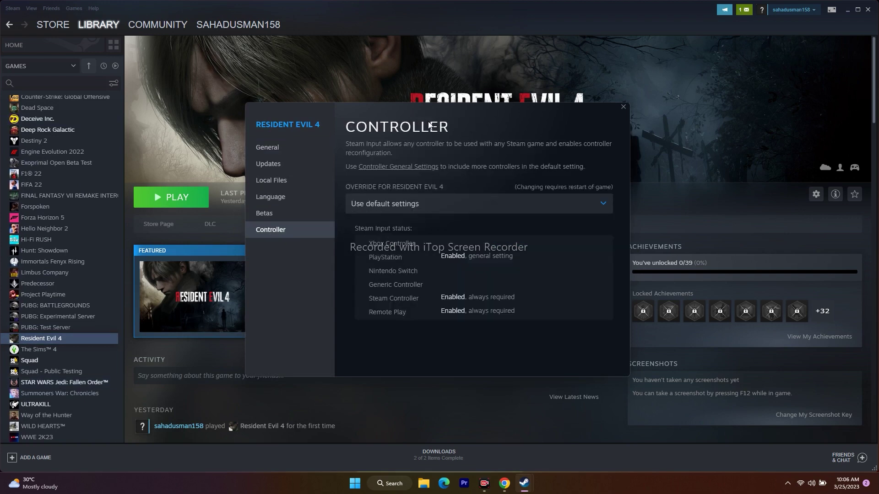
click(384, 209)
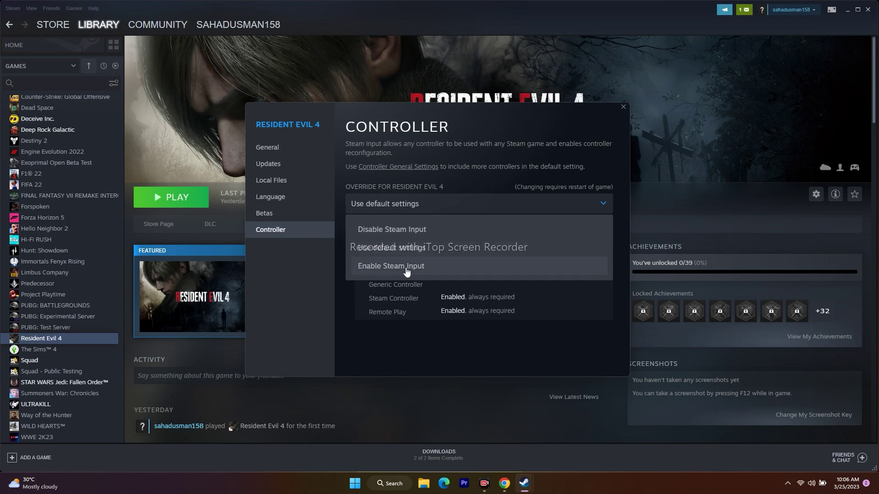
click(383, 231)
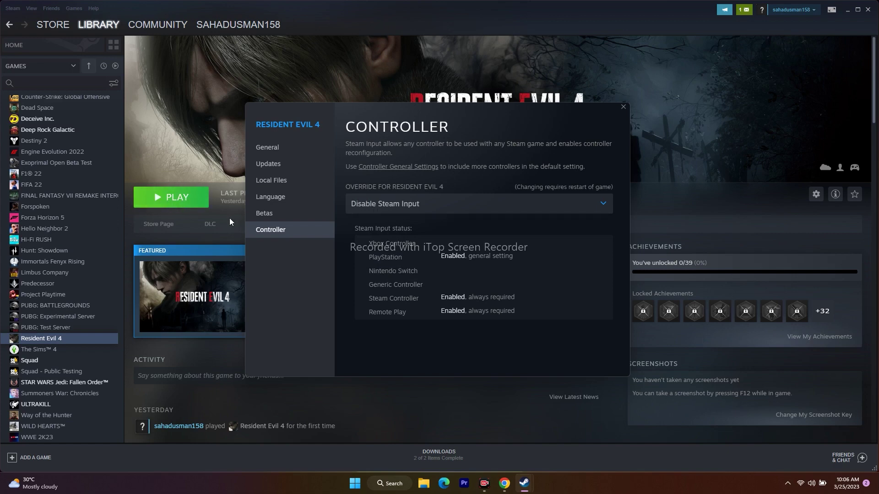
Switch the override to Enable Steam Input and back to Disable Steam Input, and close the game's properties
click(371, 209)
click(372, 269)
click(426, 207)
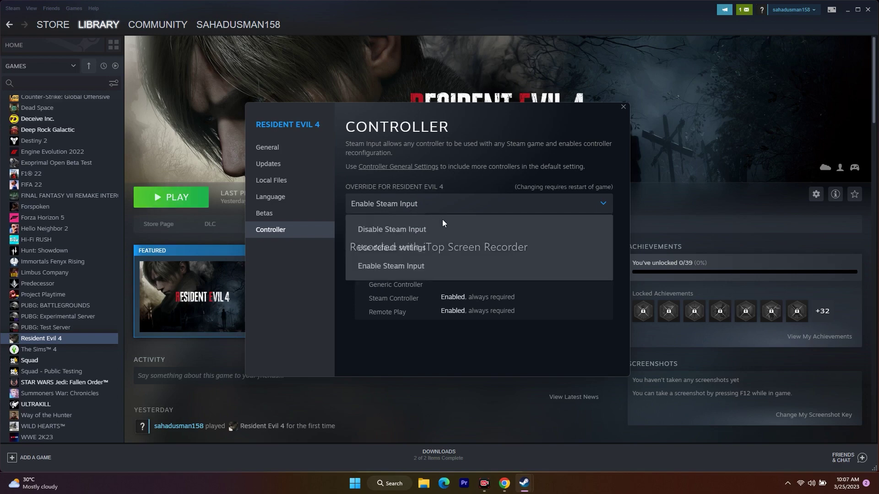
click(409, 231)
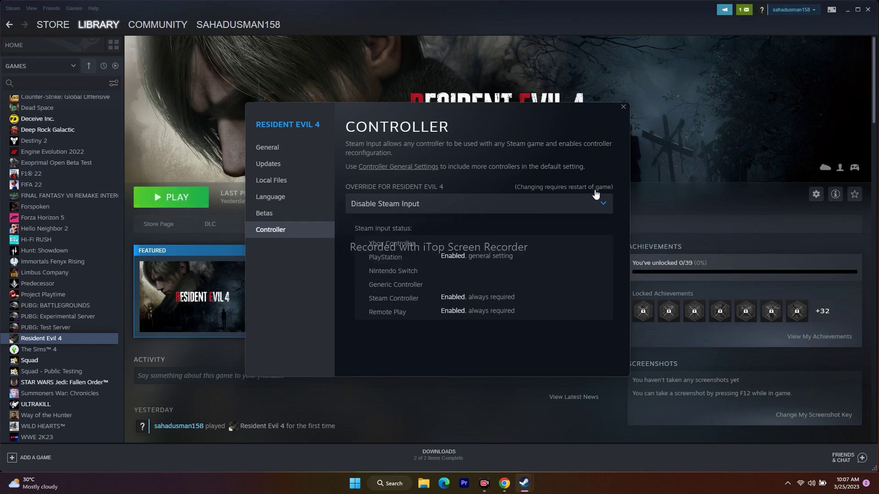
click(623, 107)
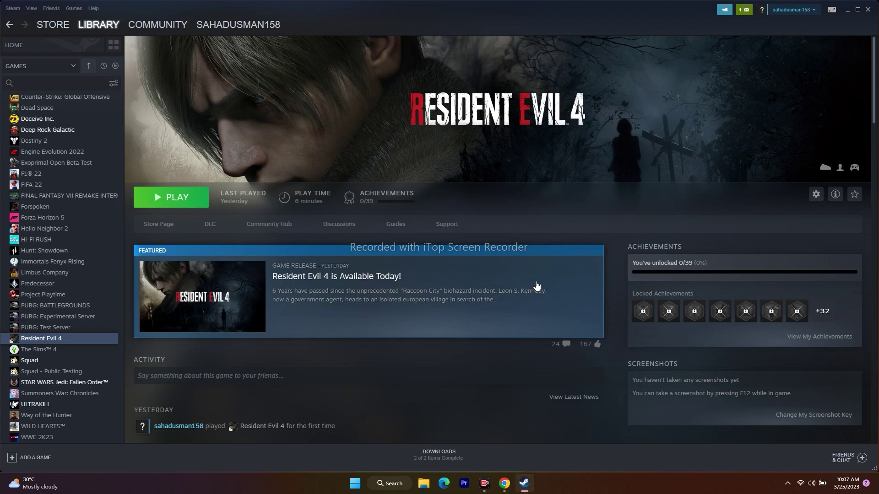
Open Steam's general controller settings, continuing past the Windows compatibility mode message
click(13, 8)
click(15, 75)
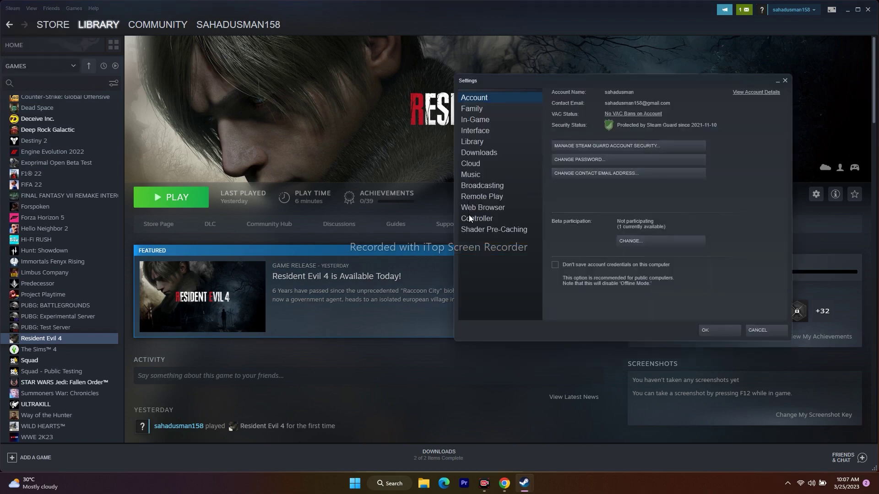
click(471, 218)
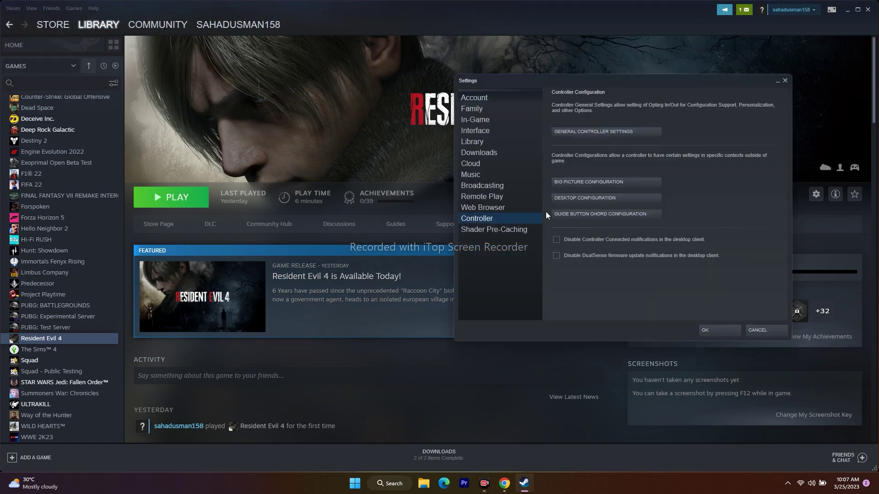
click(592, 131)
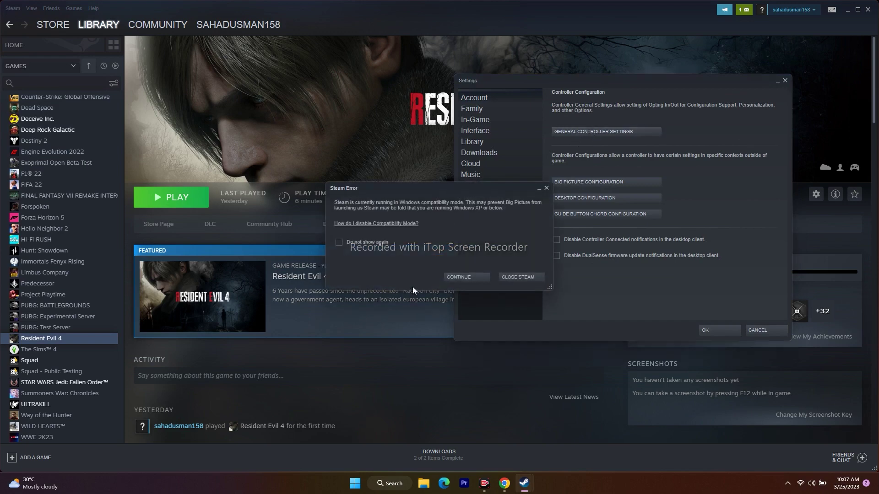
click(463, 276)
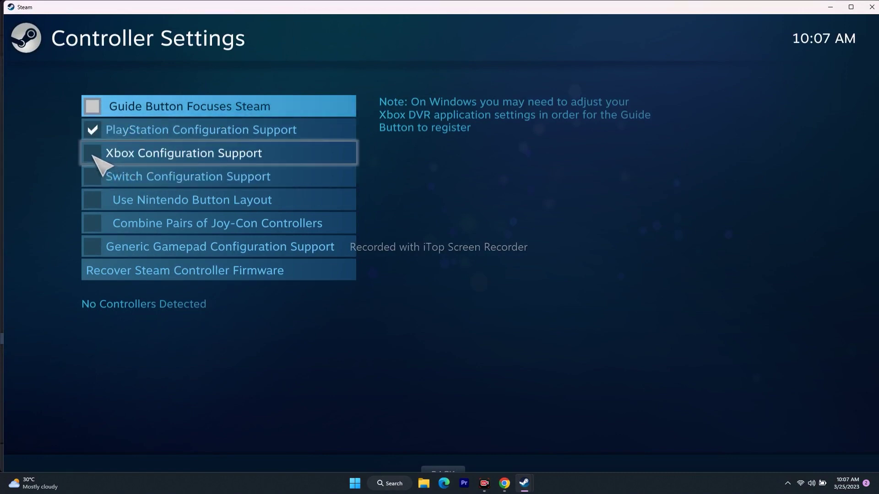
Try Xbox Configuration Support in place of PlayStation Configuration Support, restore both options, and close the controller and Steam settings
click(108, 154)
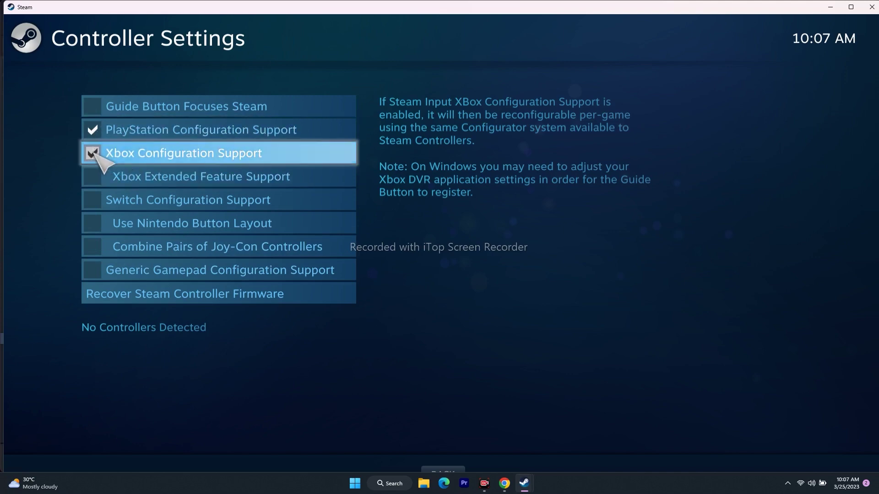
click(92, 130)
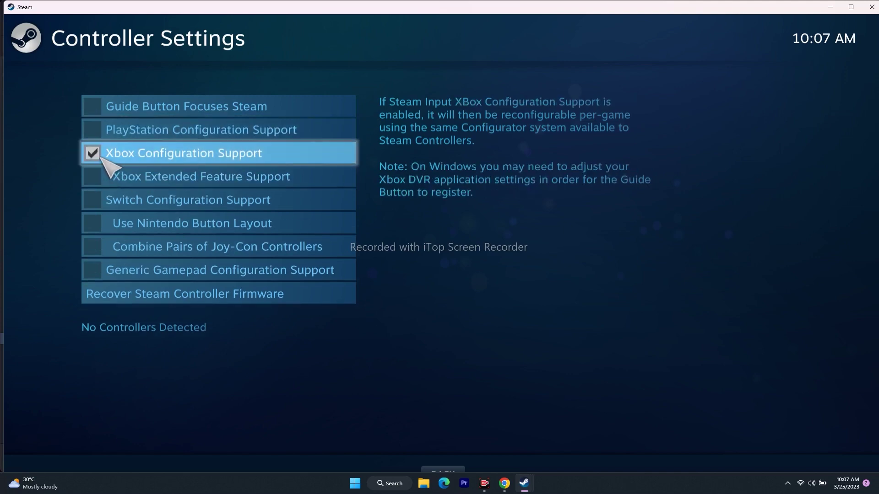
click(99, 155)
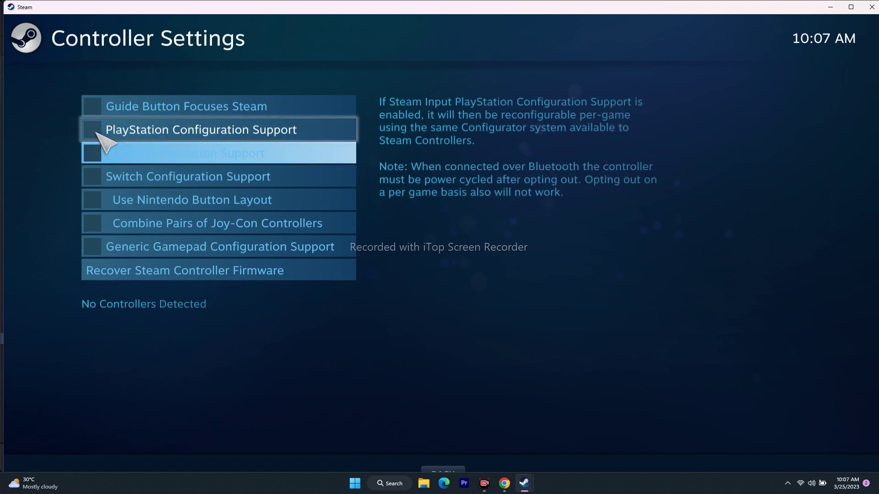
click(94, 131)
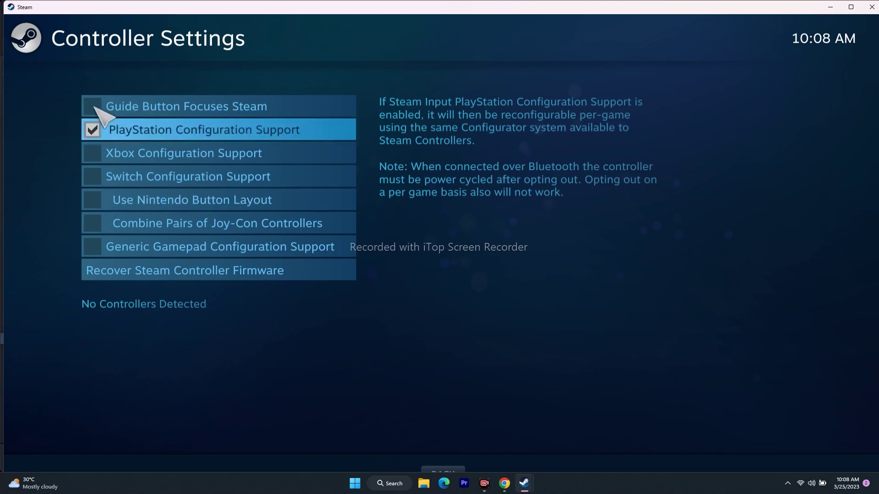
click(871, 8)
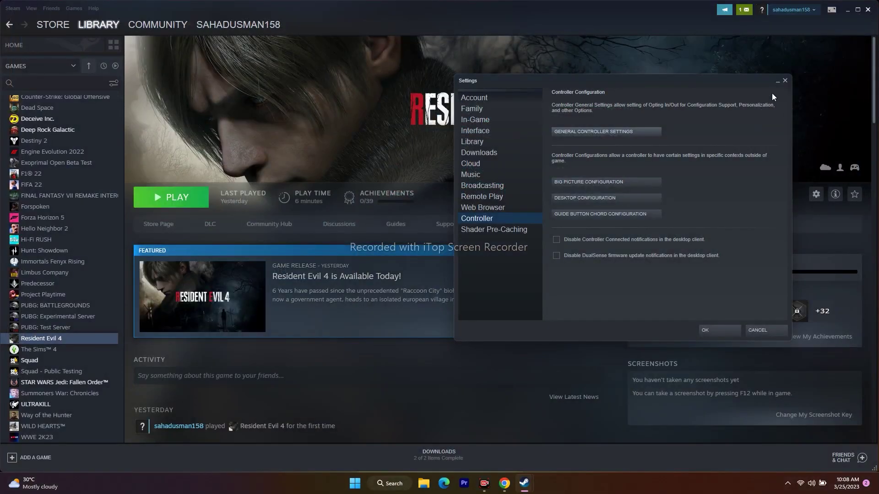
click(784, 81)
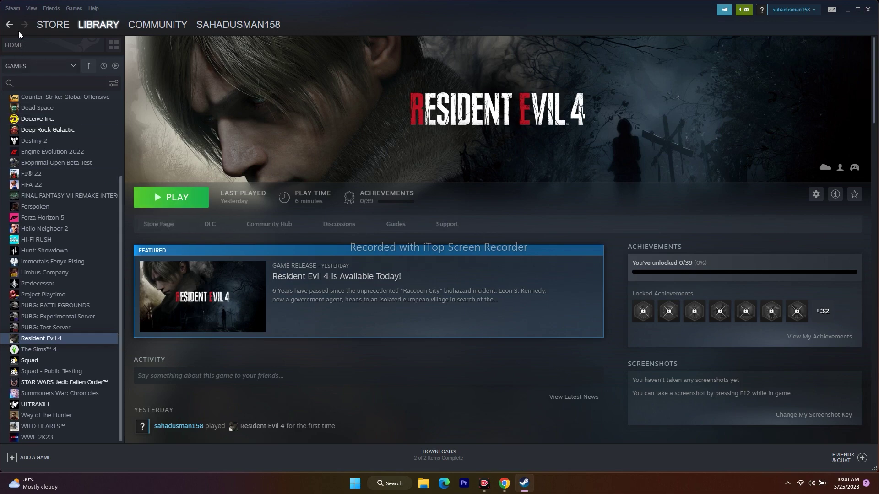
Enter Big Picture Mode and open the Resident Evil 4 page from the recent games
click(13, 8)
click(370, 201)
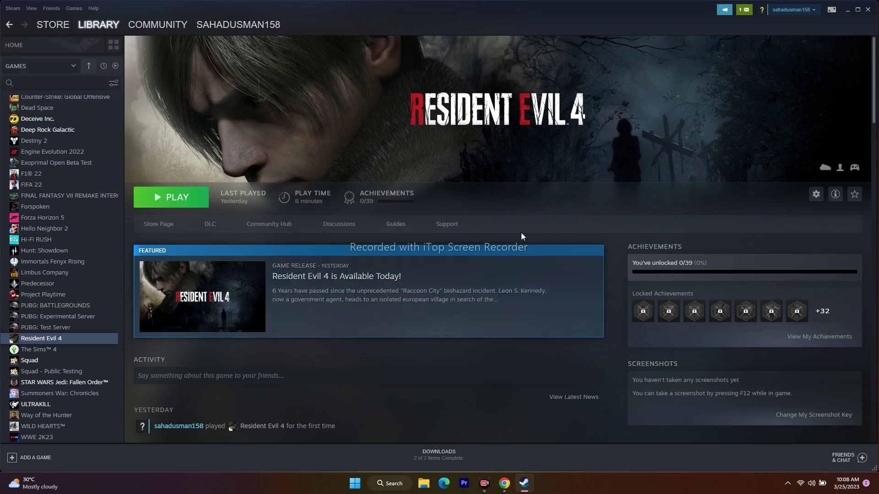
click(831, 10)
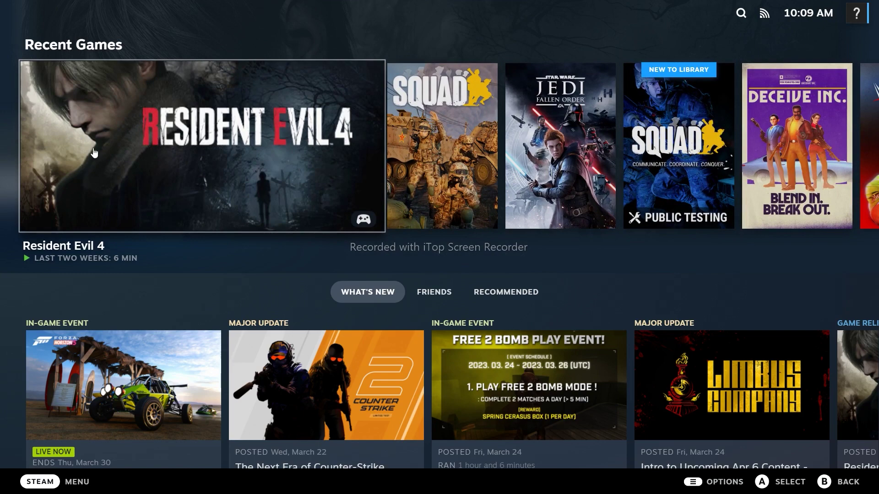
click(176, 140)
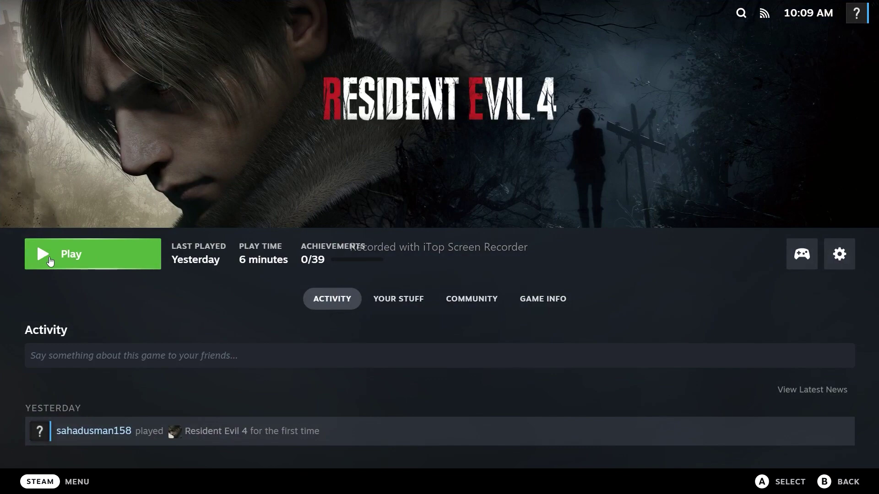
Leave the game page, exit Big Picture Mode through the power options, and select Resident Evil 4 in the library
key(Escape)
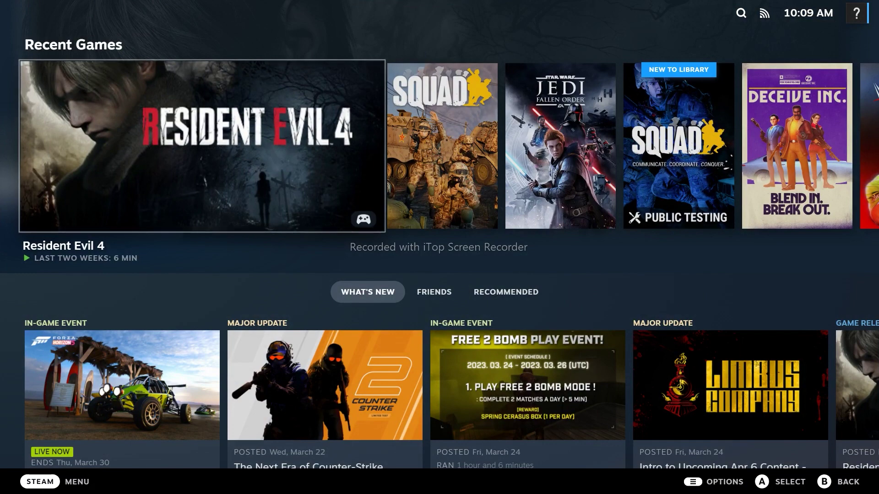
key(ctrl+1)
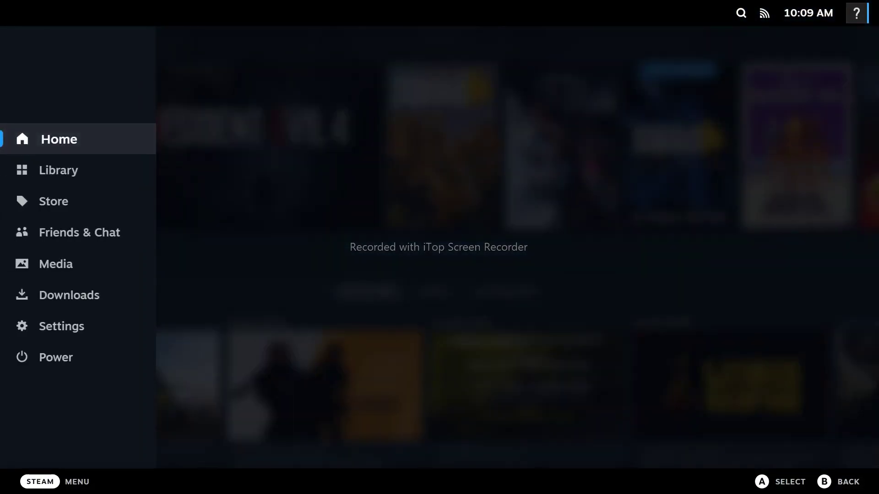
click(69, 357)
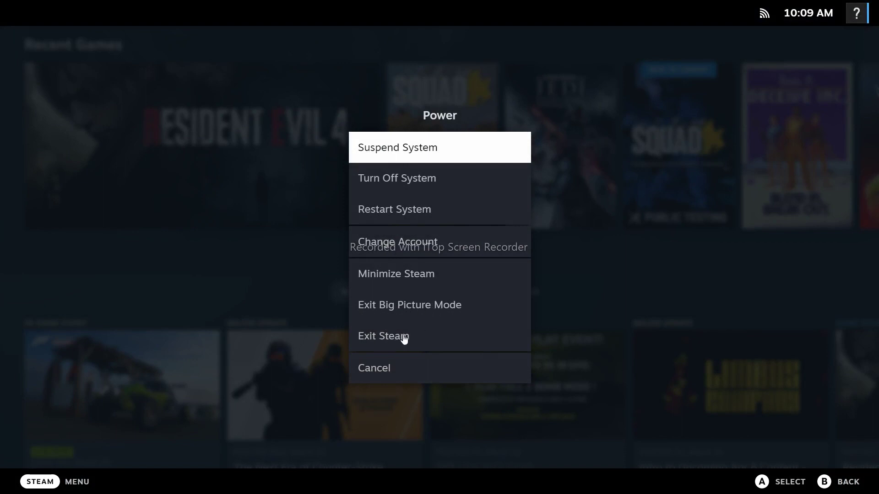
click(423, 312)
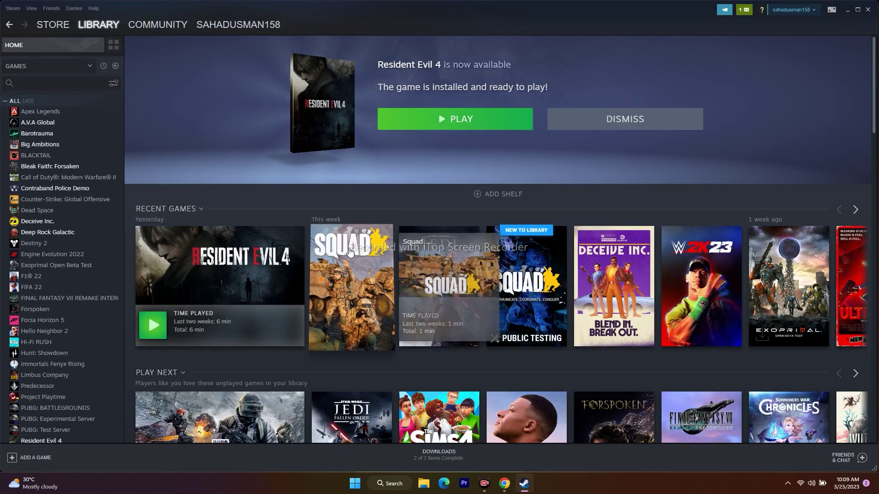
click(78, 441)
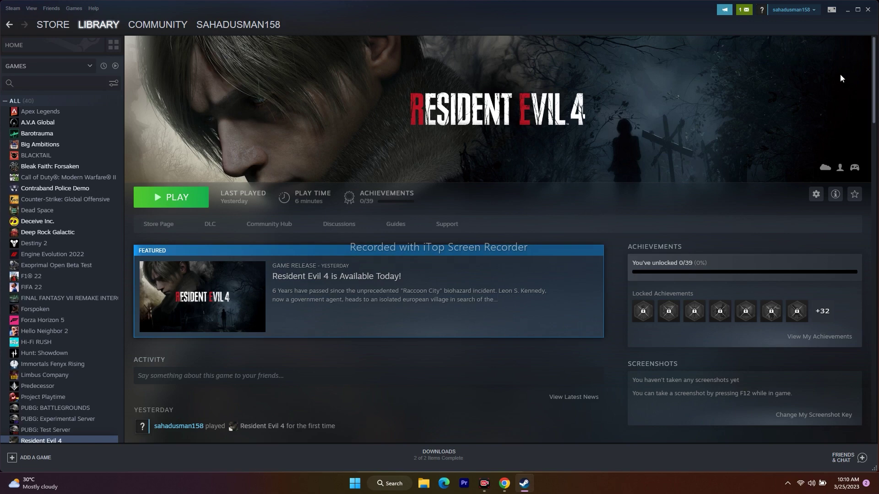
Minimize Steam, search Windows for "store" and open Microsoft Store
click(847, 10)
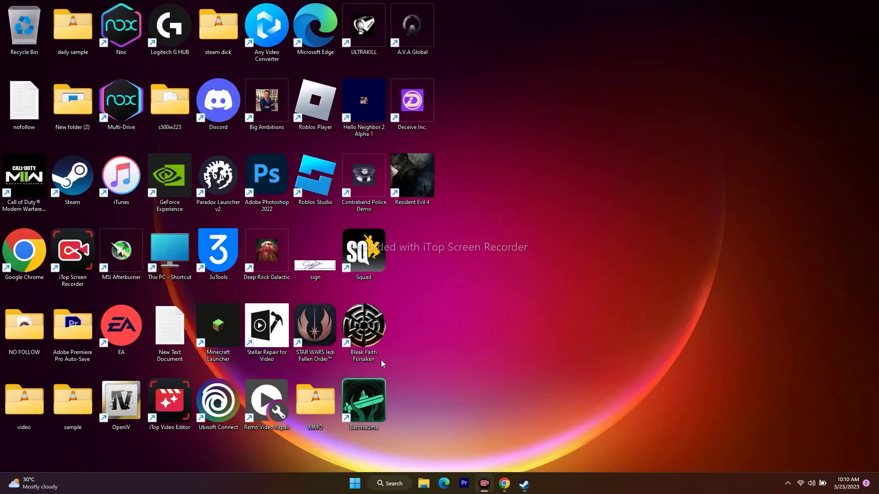
click(387, 483)
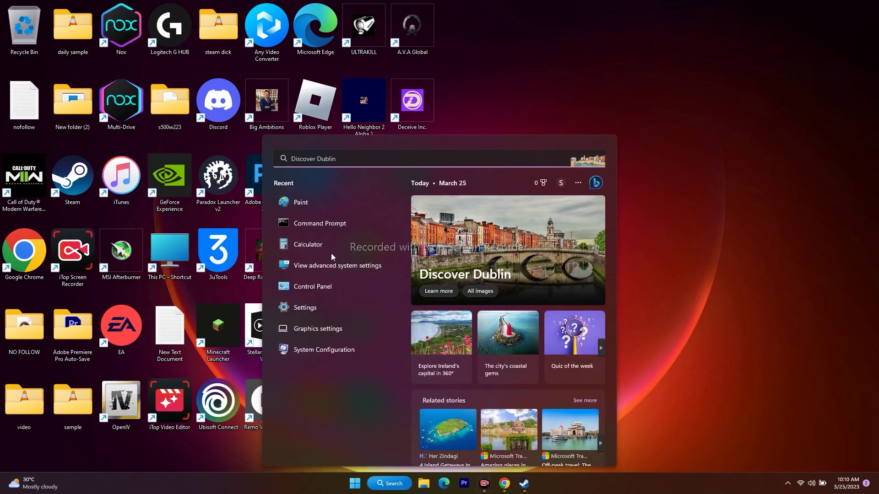
text(store)
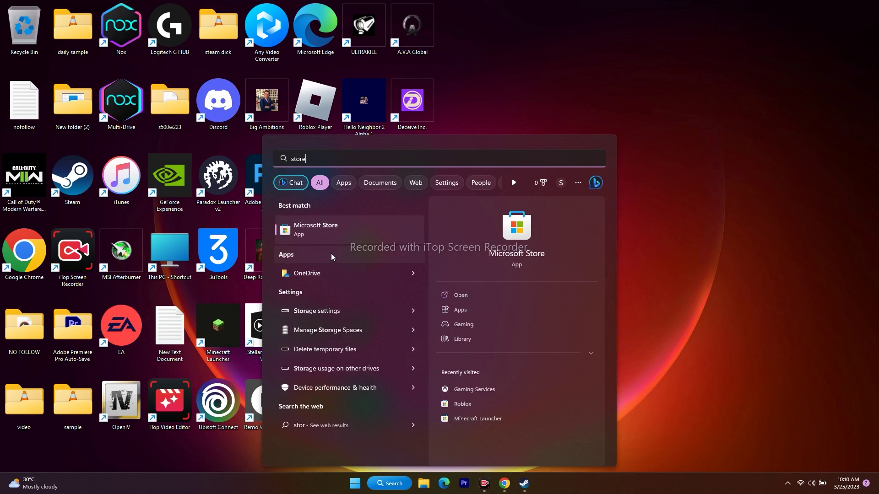
click(380, 230)
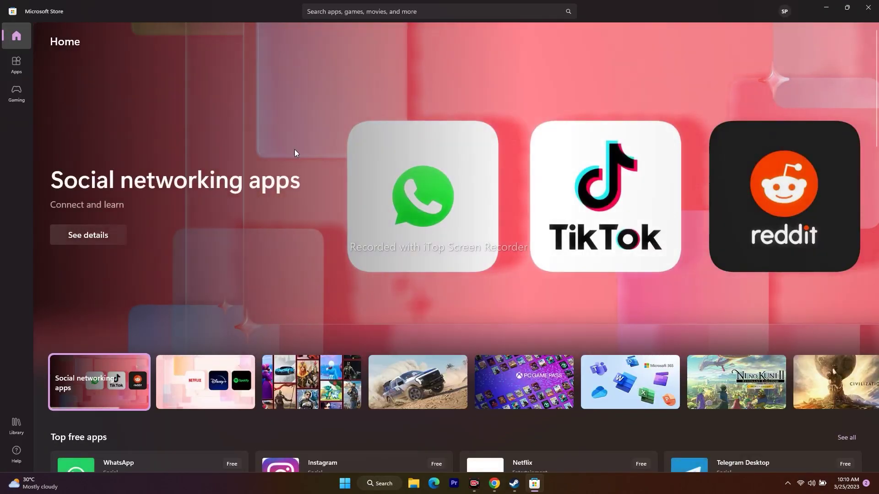
Search Microsoft Store for "xbox acc", open the Xbox Accessories app page and launch the app
click(330, 14)
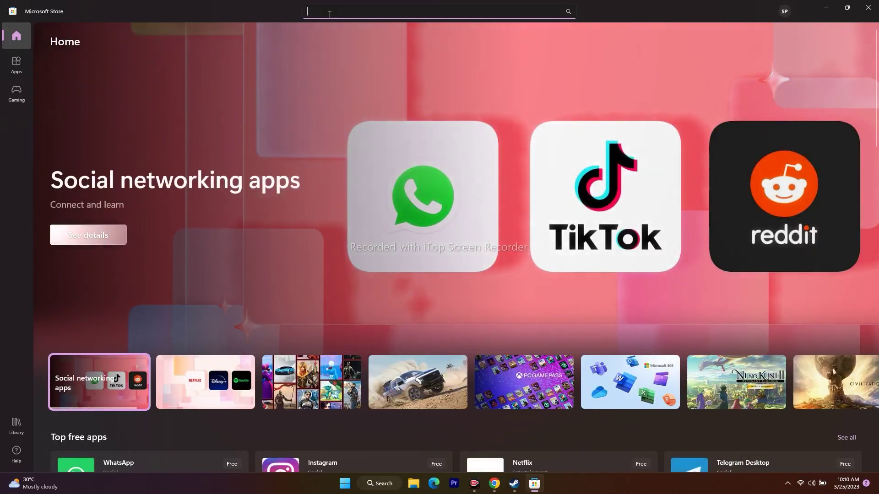
text(xbox)
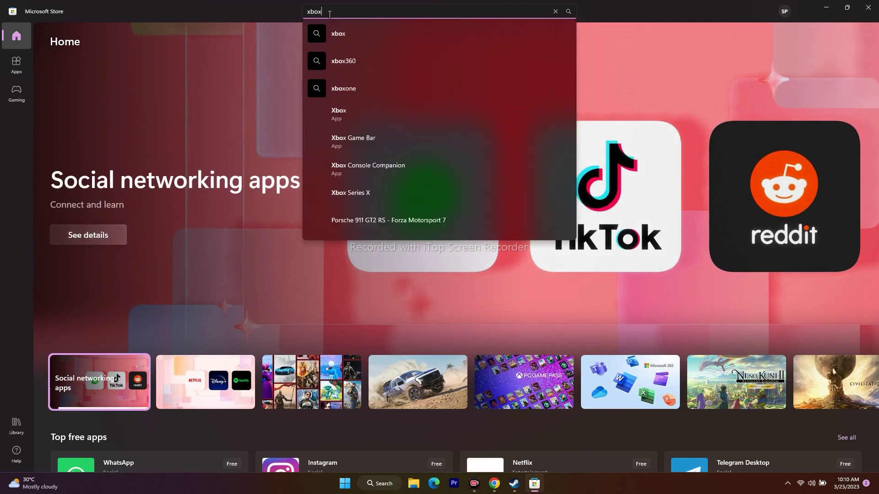
text( acc)
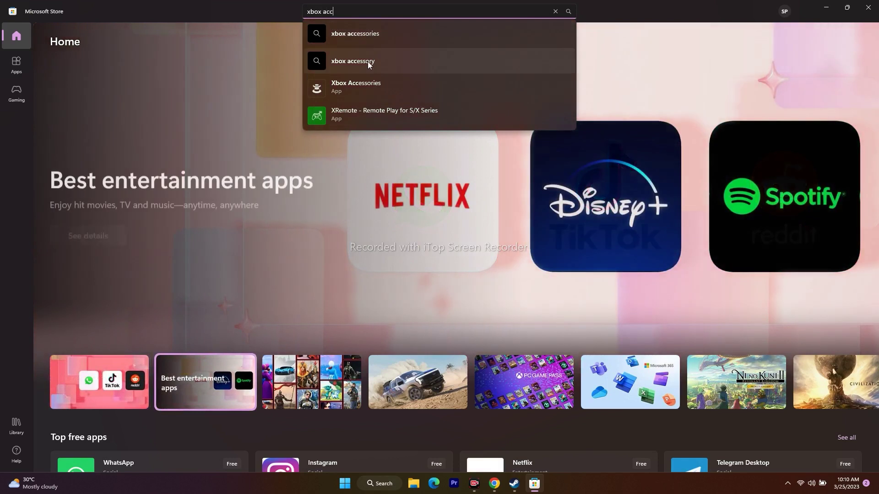
click(357, 87)
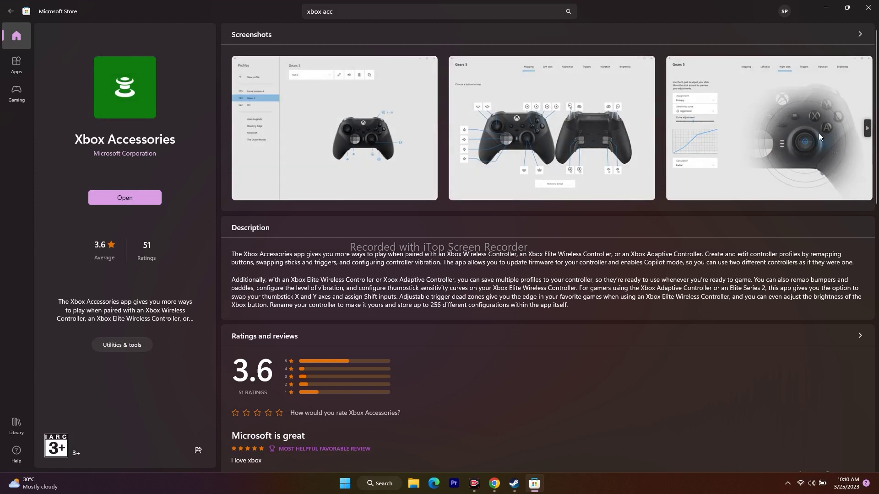
click(114, 199)
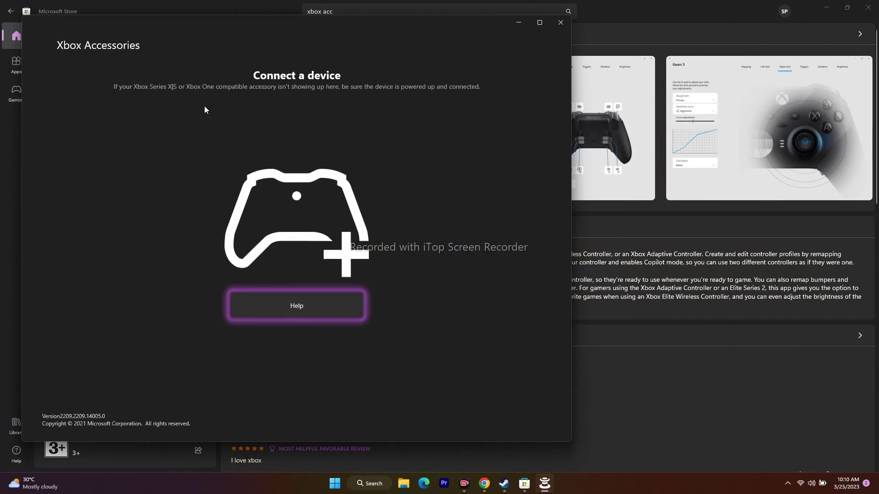
Close Microsoft Store and the Xbox Accessories app, and switch back to Steam
click(519, 23)
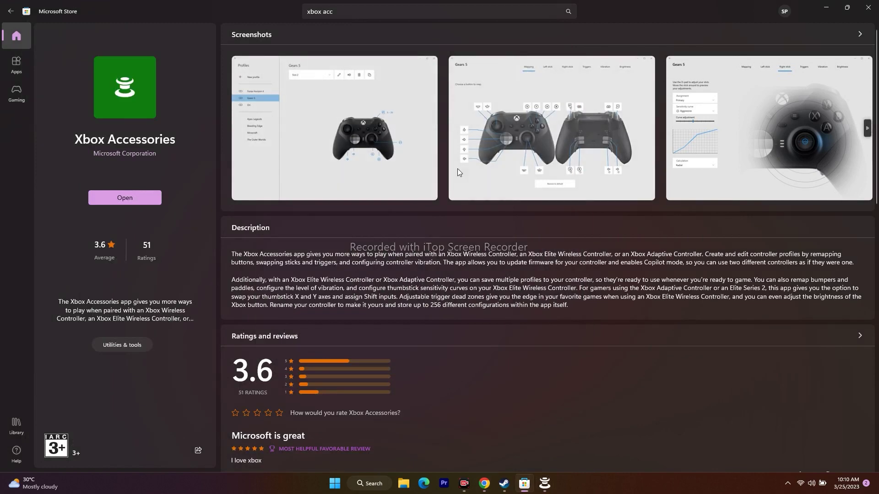
click(866, 7)
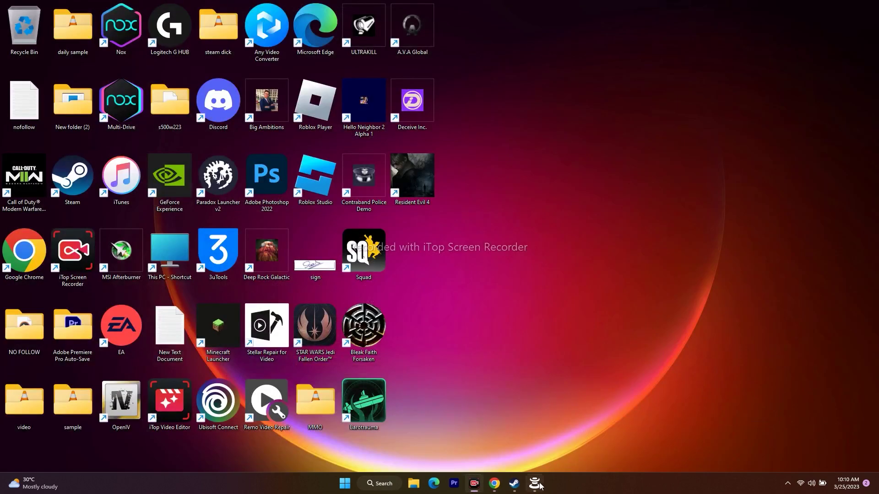
click(535, 483)
click(560, 22)
click(524, 484)
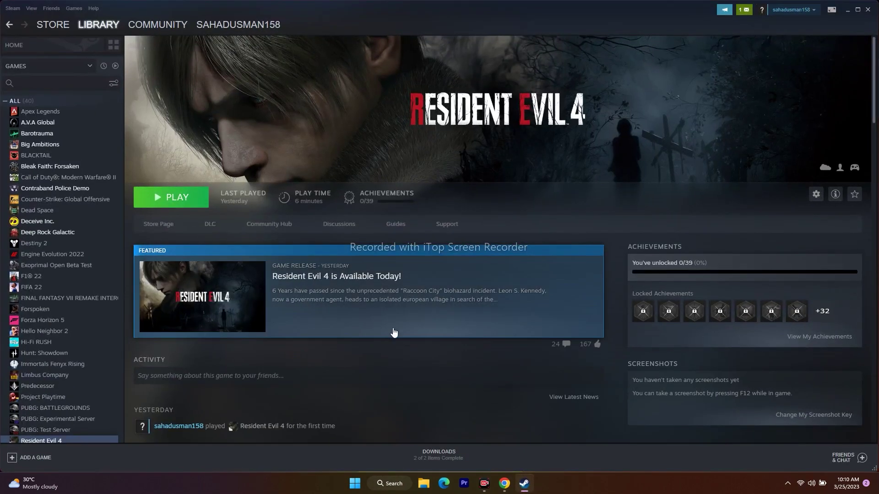